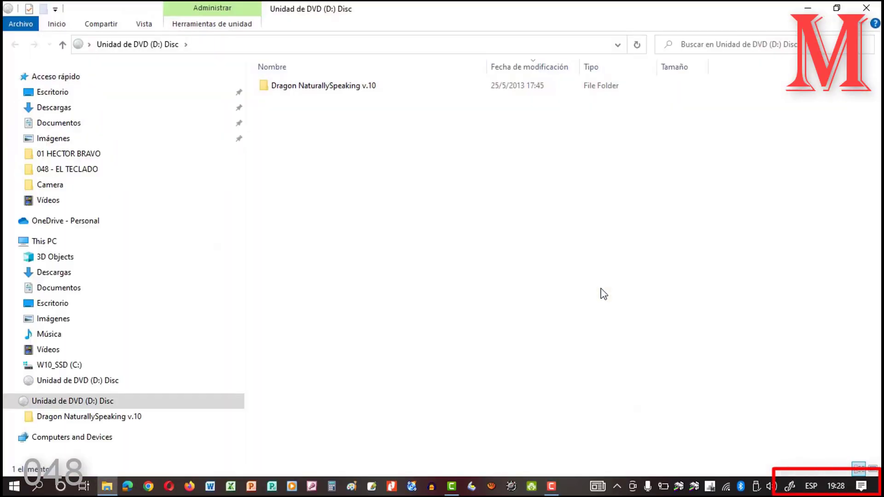
Open the serial-number text file in the Dragon NaturallySpeaking v.10 folder and select the key
double_click(346, 92)
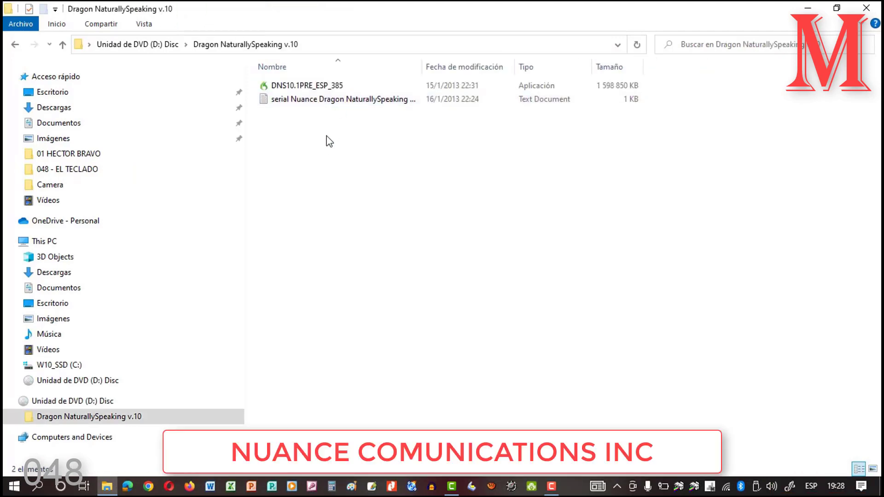
double_click(312, 99)
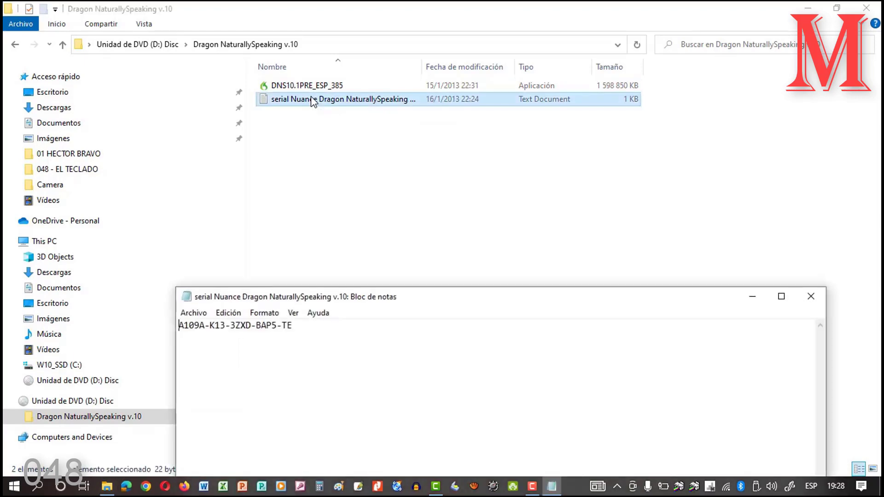
drag(317, 322, 174, 329)
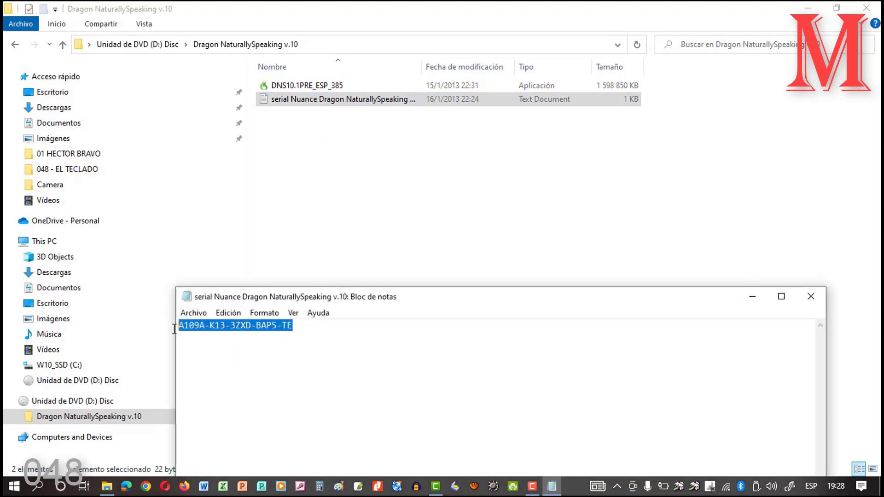
Run the DNS10.1PRE_ESP_385 installer and extract its files with Instalar
click(320, 87)
double_click(320, 86)
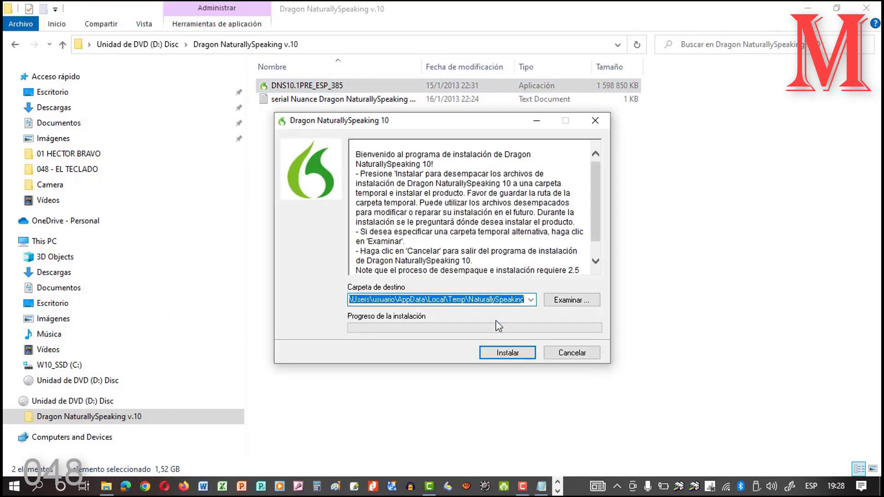
click(494, 348)
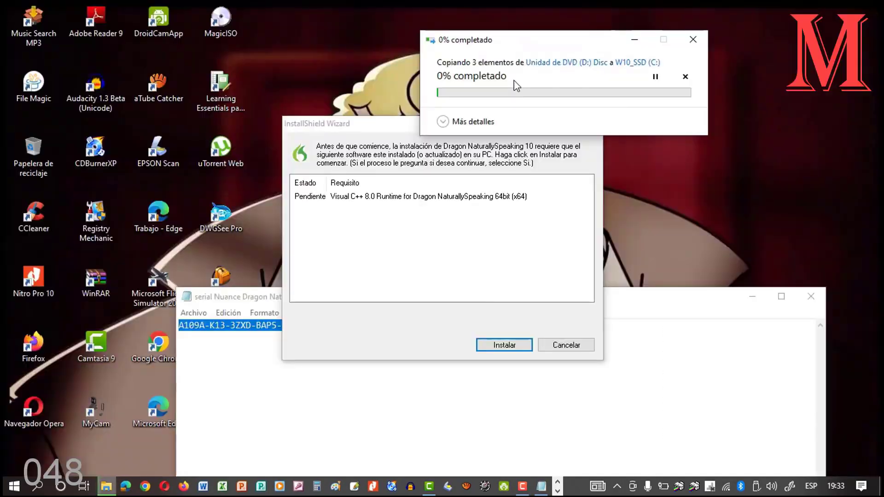
Move the copy-progress window aside and install the Visual C++ 8.0 Runtime prerequisite
drag(522, 43, 624, 18)
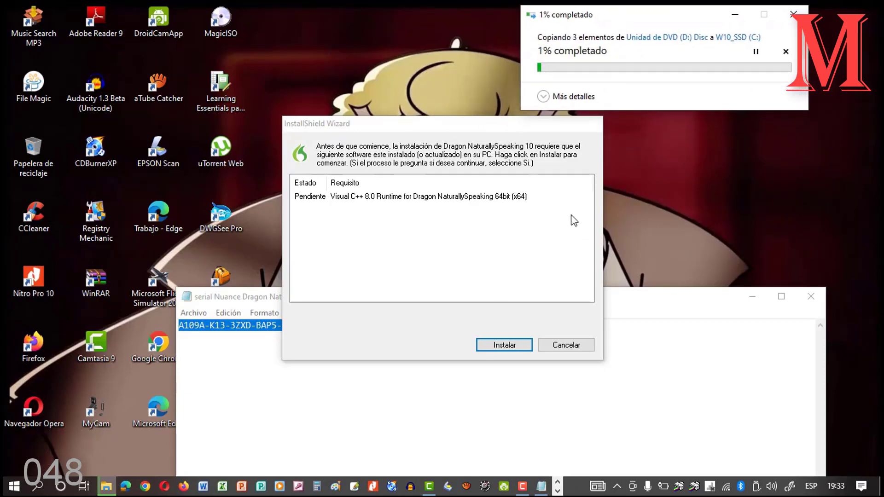
click(504, 346)
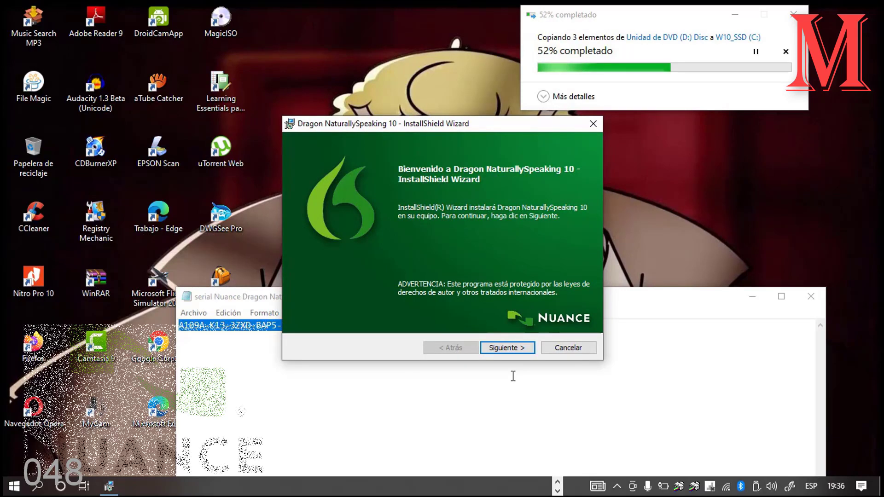
Pass the welcome page and accept the licence agreement terms
click(509, 347)
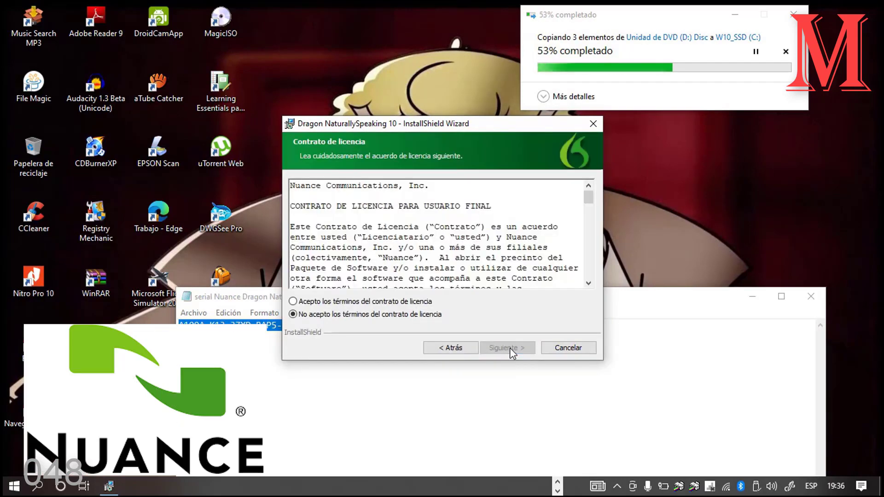
click(418, 301)
click(506, 348)
Enter the serial number from the Notepad file on the customer information page and submit it
click(405, 256)
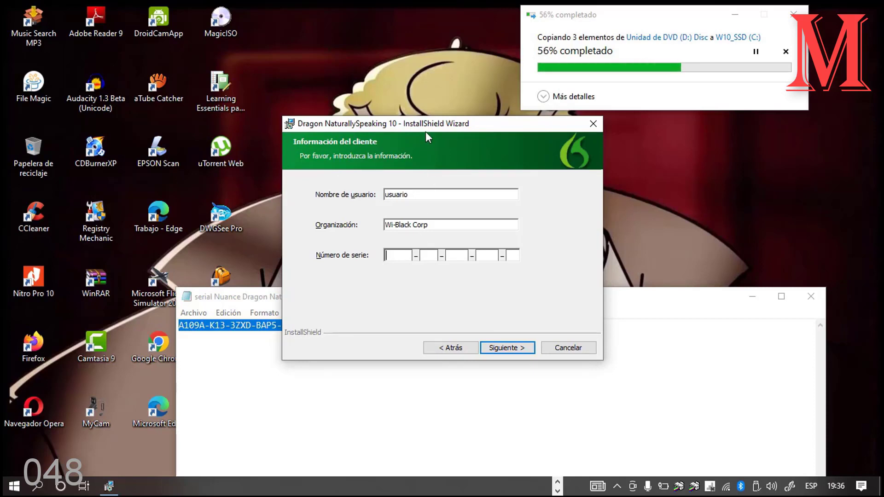
drag(425, 123, 505, 127)
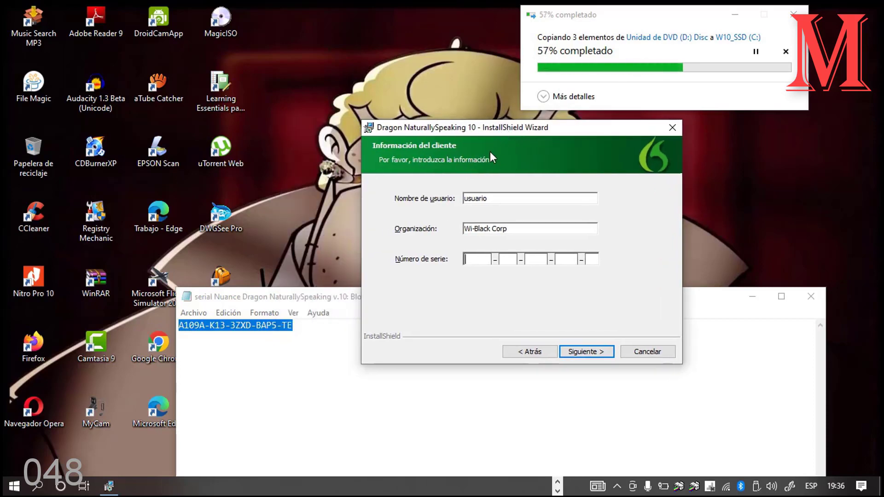
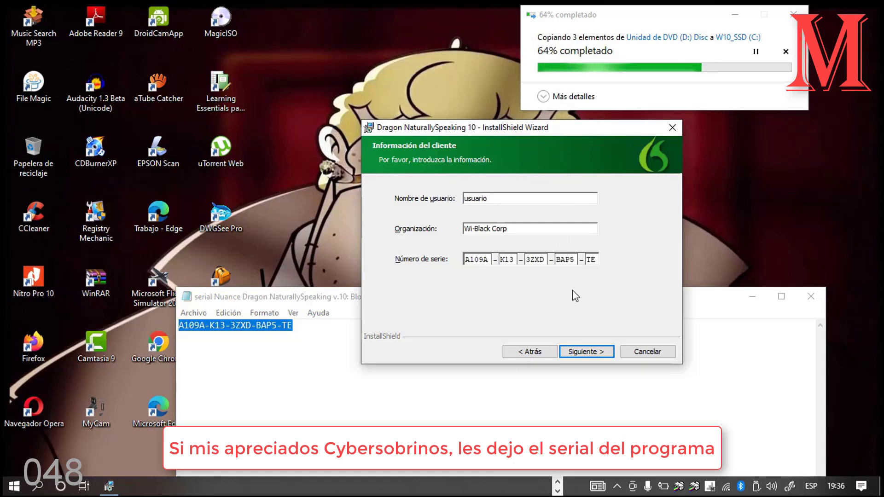
click(584, 352)
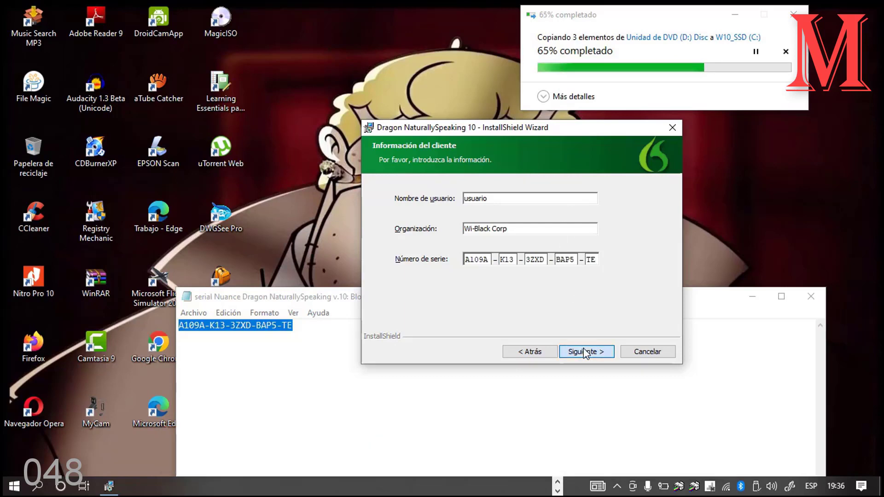
Keep the default installation type and install Dragon NaturallySpeaking 10
click(584, 353)
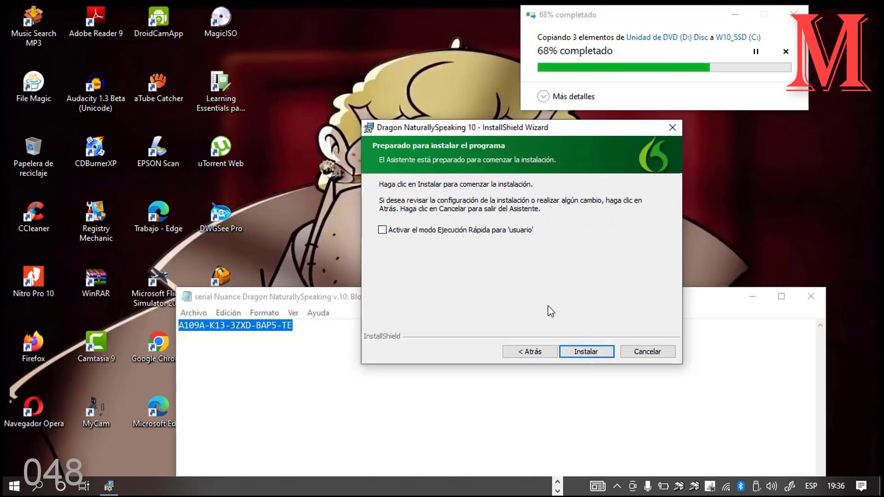
click(587, 355)
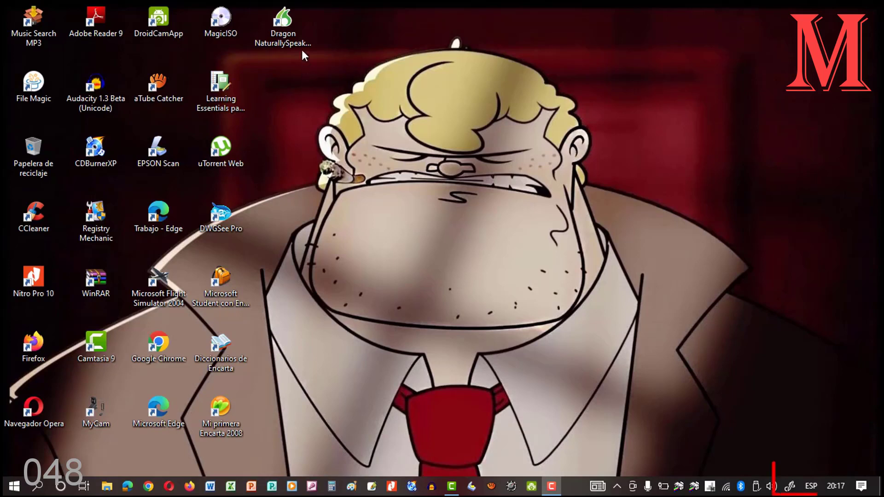
Launch Dragon NaturallySpeaking from its desktop shortcut and dismiss the script error
click(291, 28)
double_click(291, 28)
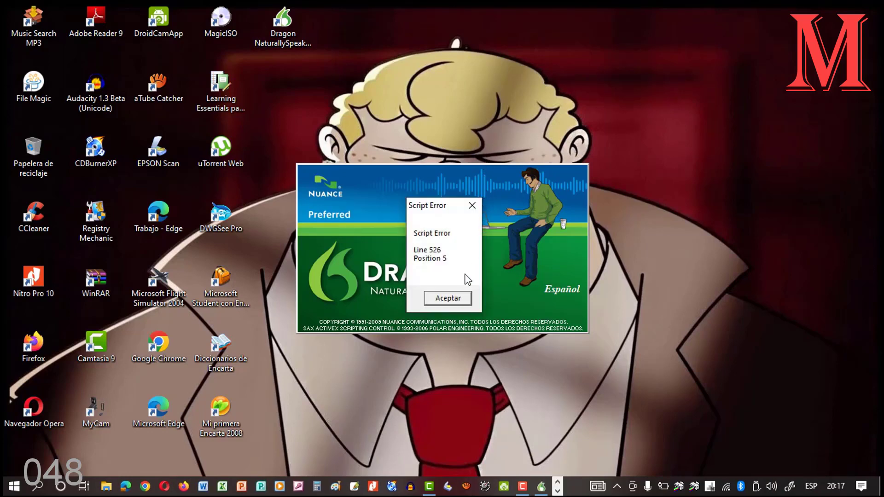
click(451, 297)
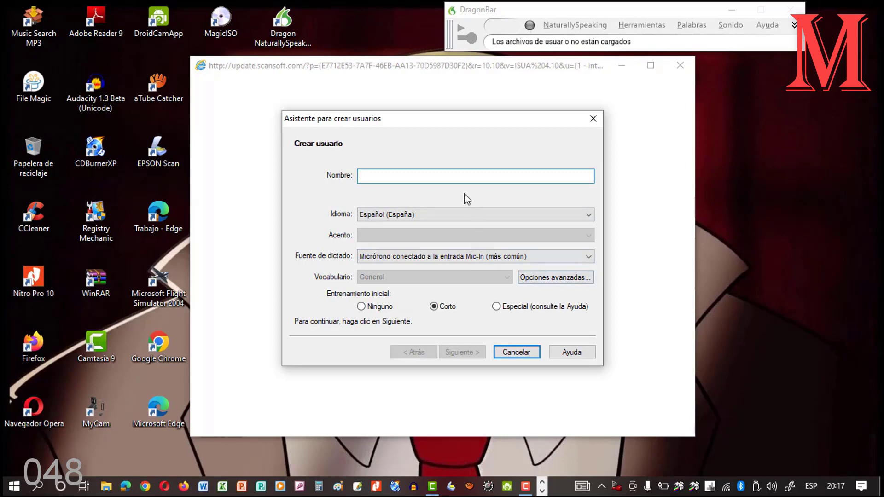
Name the new user in capitals, keeping Español (España), Mic-In and short training
text(milto)
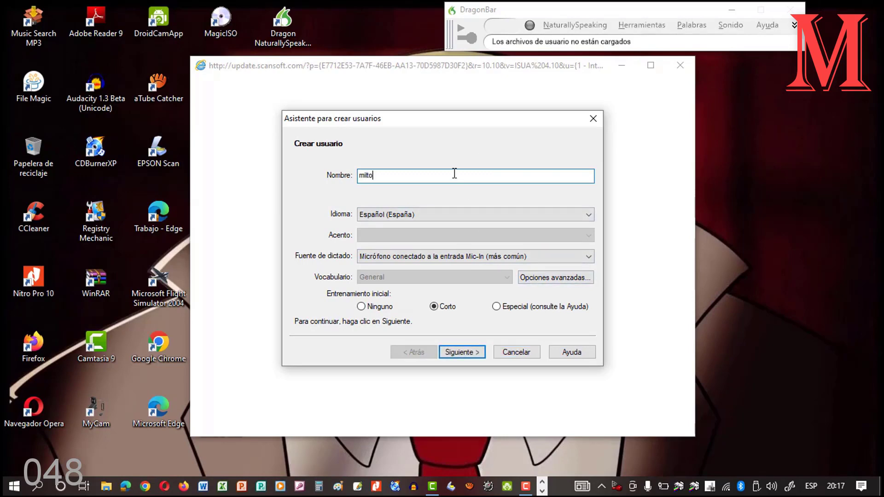
key(BackSpace)
text(MILTON)
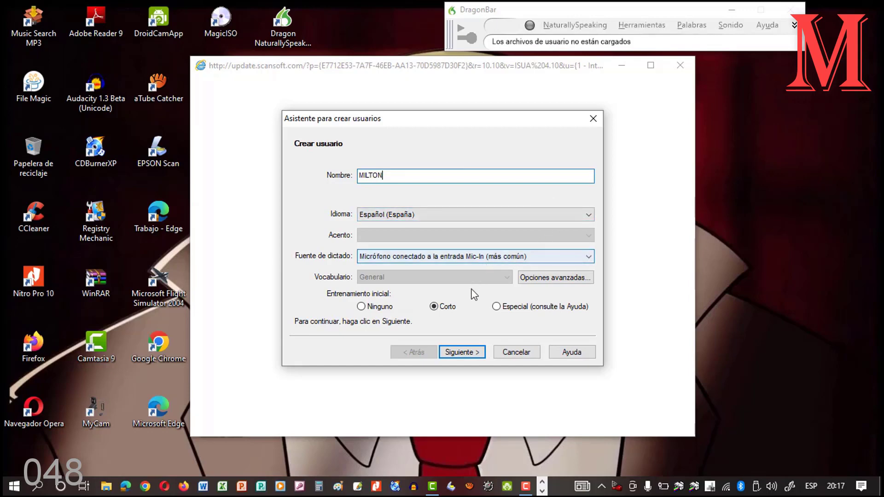
click(454, 352)
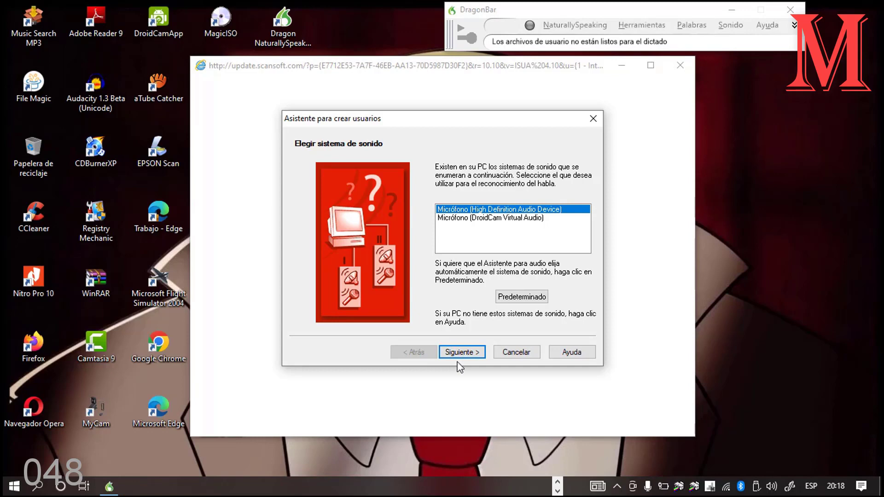
Keep the High Definition Audio microphone and run the microphone volume test to completion
click(456, 357)
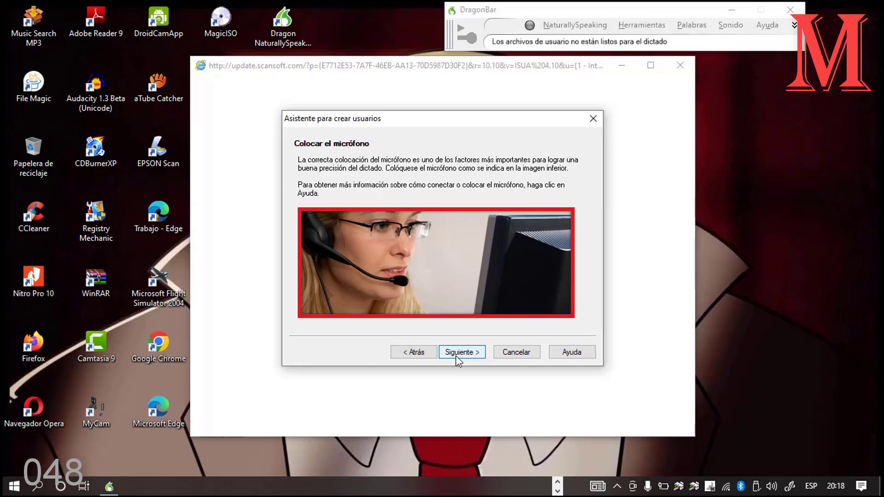
click(455, 352)
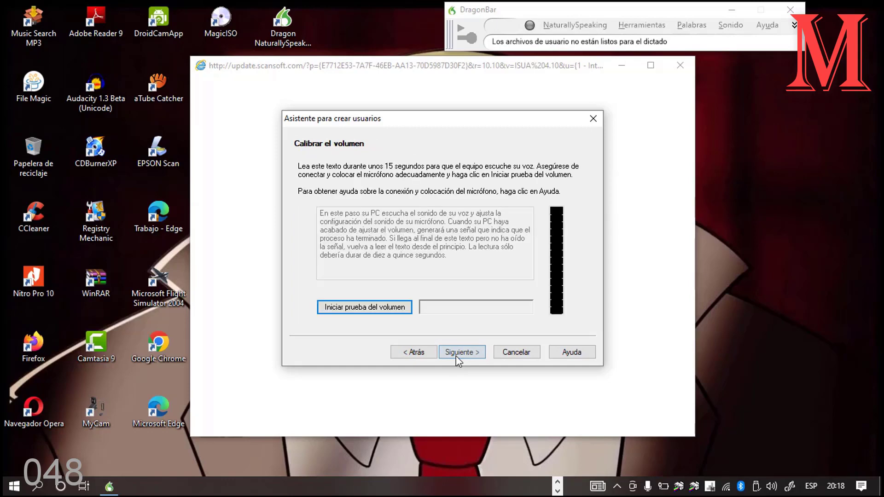
click(396, 310)
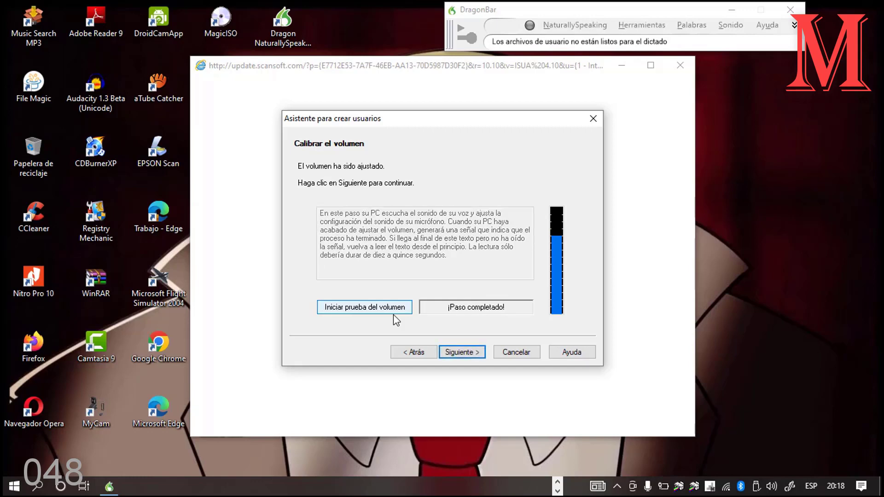
click(452, 352)
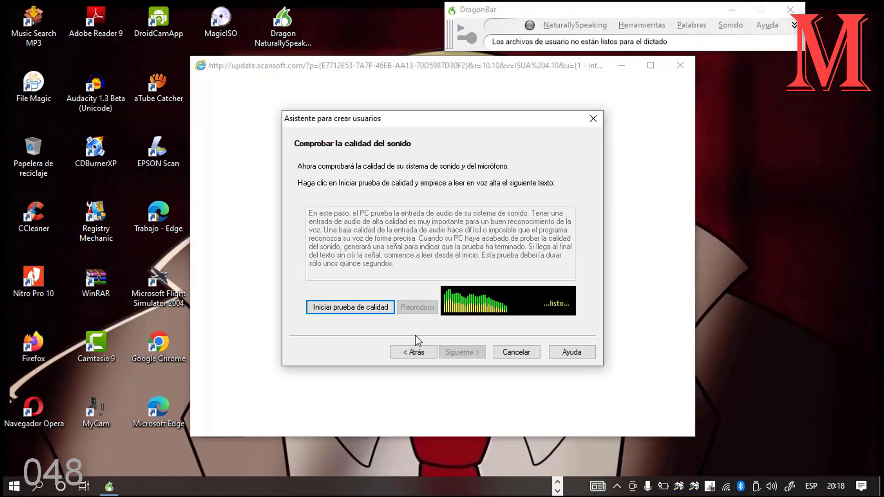
Run the sound quality test until it reports COMPLETADA with a ratio of 15
click(364, 306)
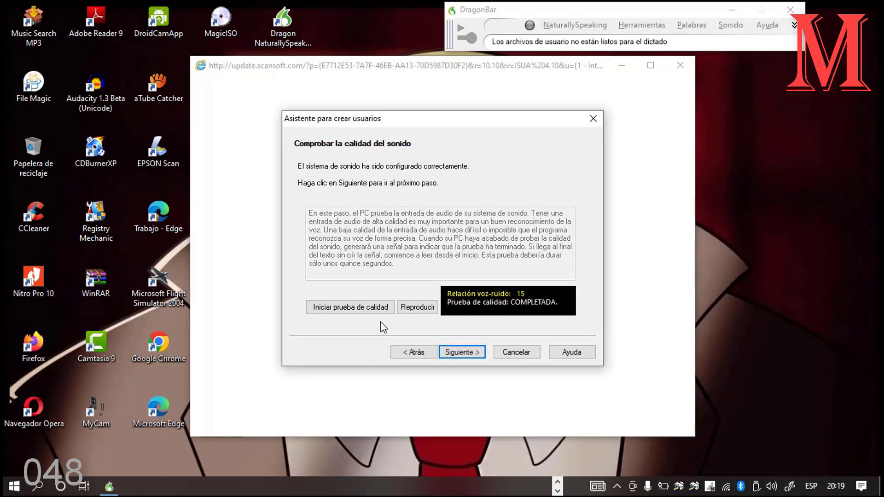
click(453, 354)
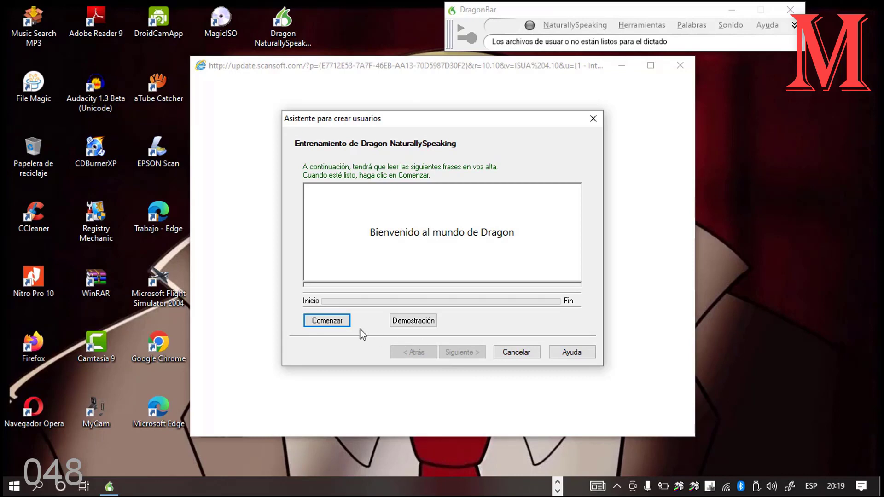
Restart voice training after the incomplete-training warning and select the story 'Y sin embargo...'
click(337, 323)
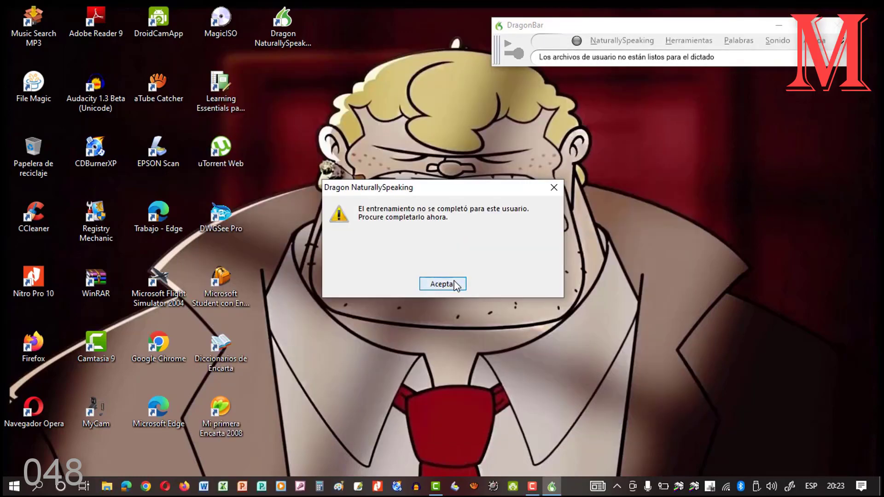
click(454, 284)
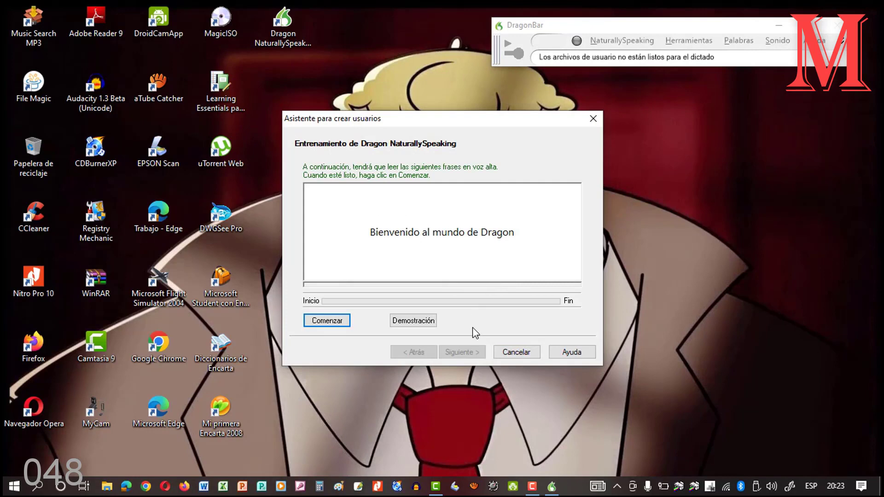
click(339, 322)
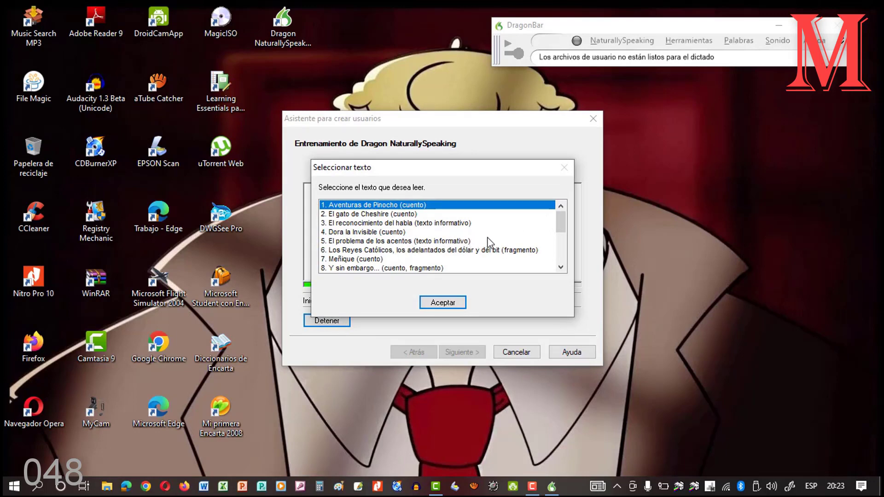
click(365, 267)
Confirm 'Y sin embargo...' as the training text, read it, and accept the congratulations message
click(451, 302)
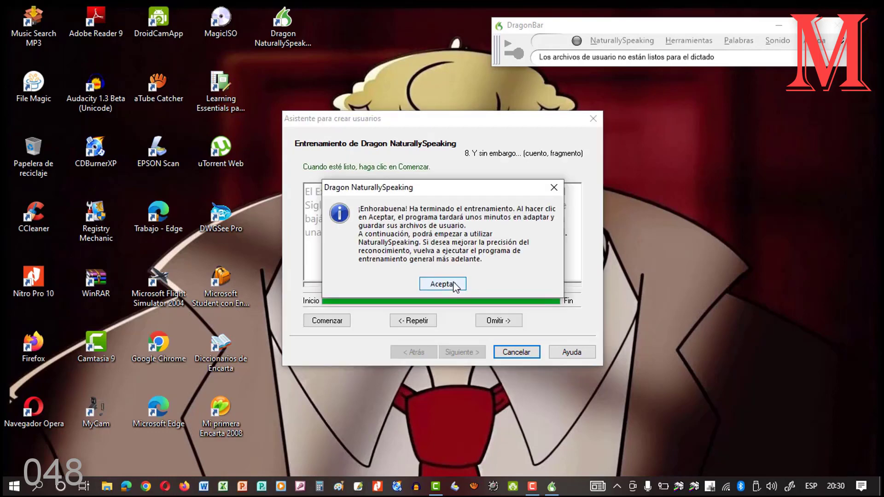
click(454, 284)
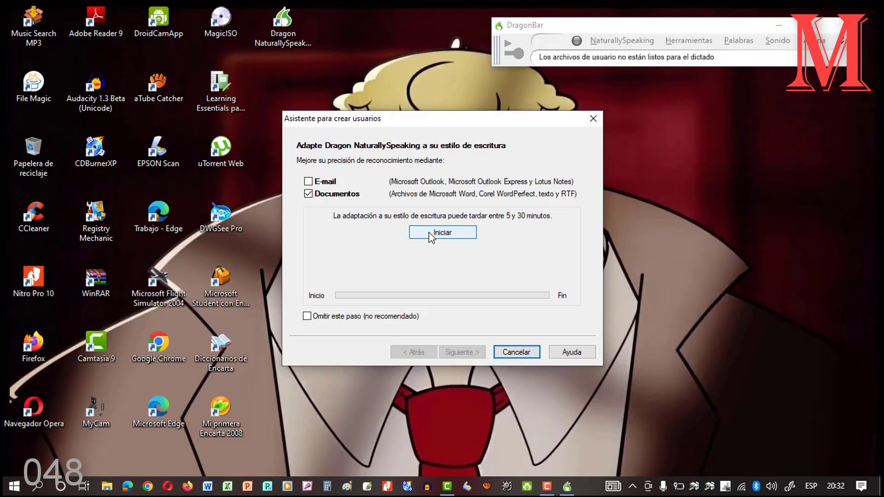
Adapt to the writing style from Documentos instead of skipping, then continue after the analysis
click(309, 316)
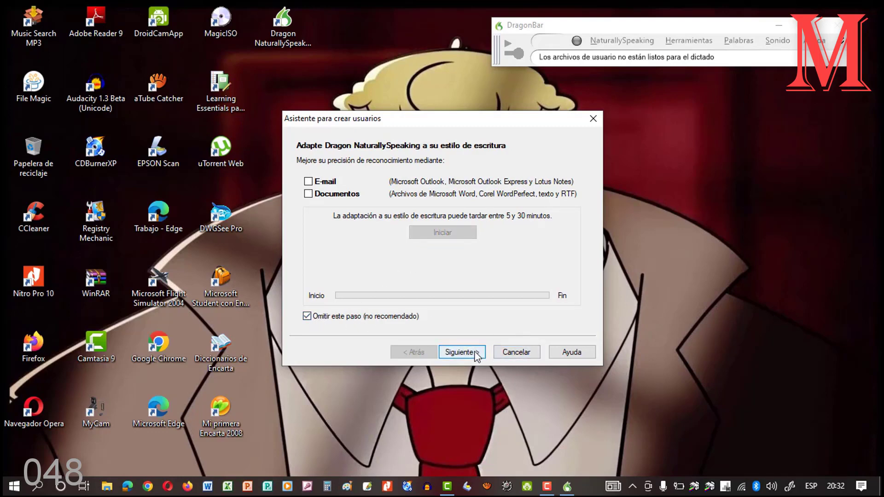
click(308, 194)
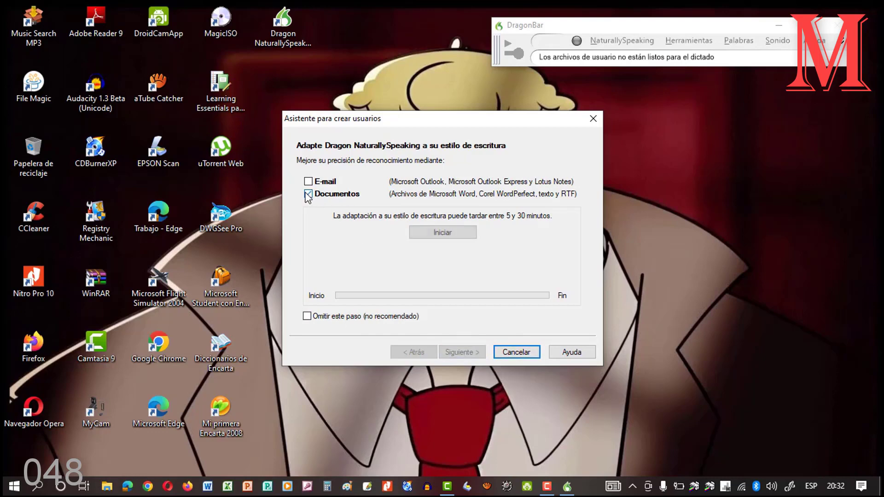
click(430, 232)
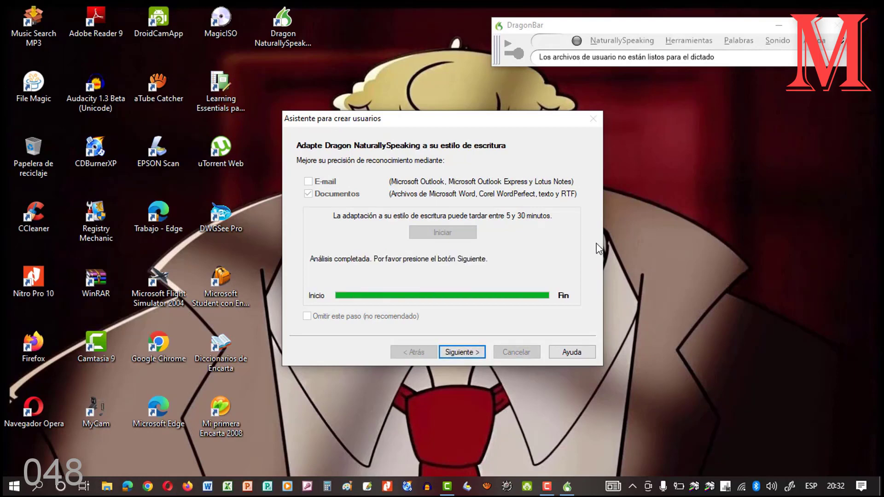
key(Return)
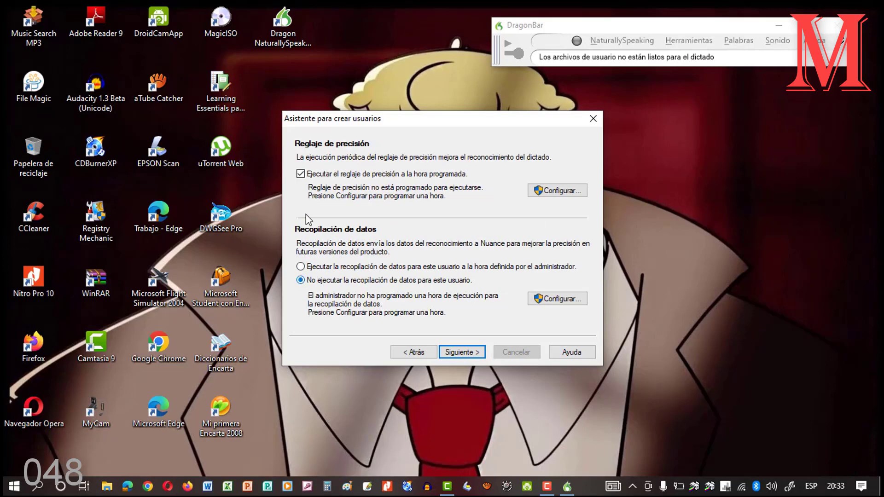
Complete the new user wizard with Empezar a dictar, close the hotkey warning, and reposition the DragonBar
click(449, 352)
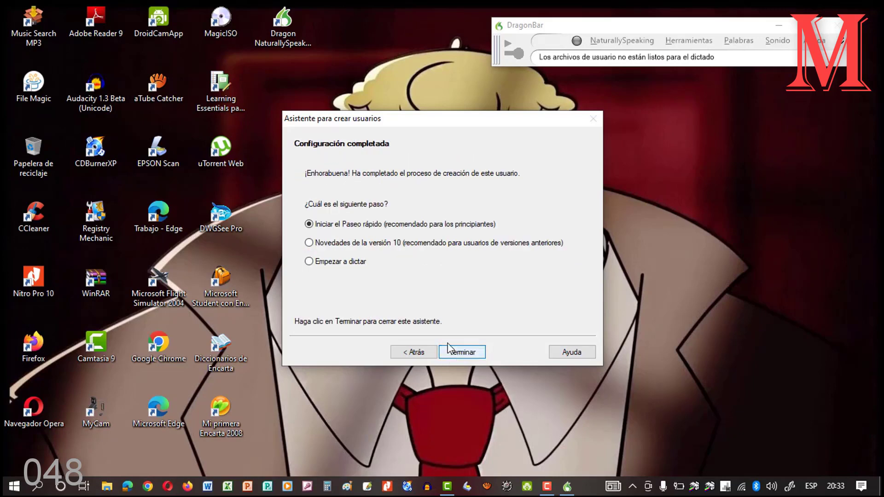
click(359, 263)
click(451, 351)
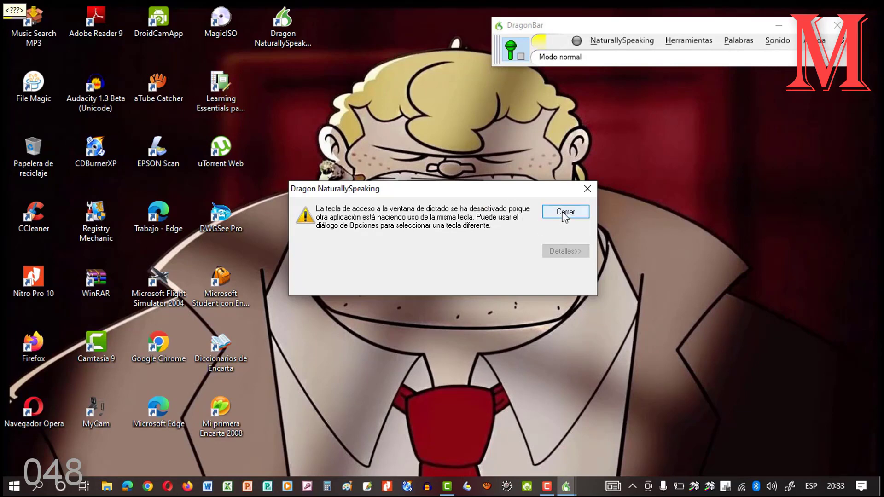
click(565, 212)
drag(617, 25, 592, 50)
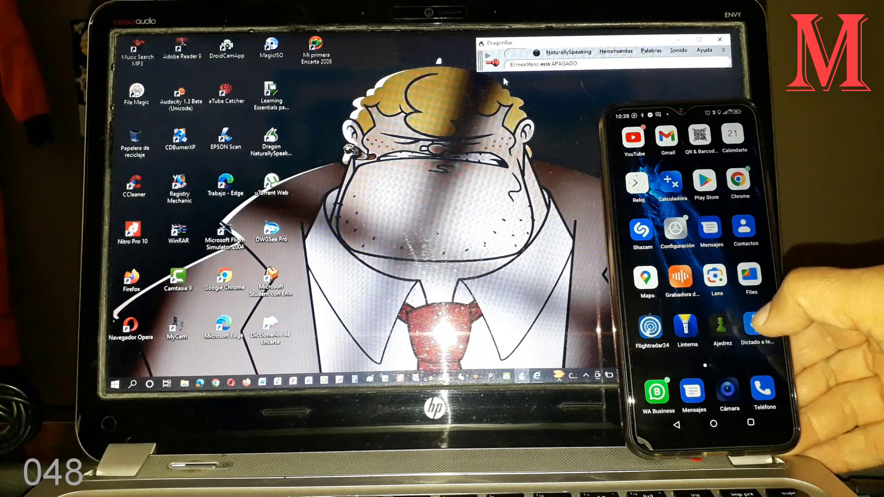
Launch Dictado a texto on the phone, close its ad, and open Microsoft Word on the laptop
click(755, 325)
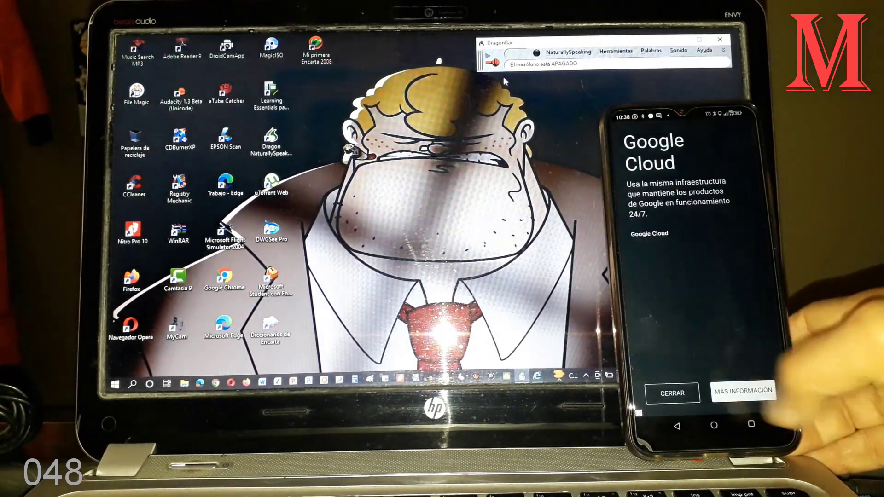
click(672, 392)
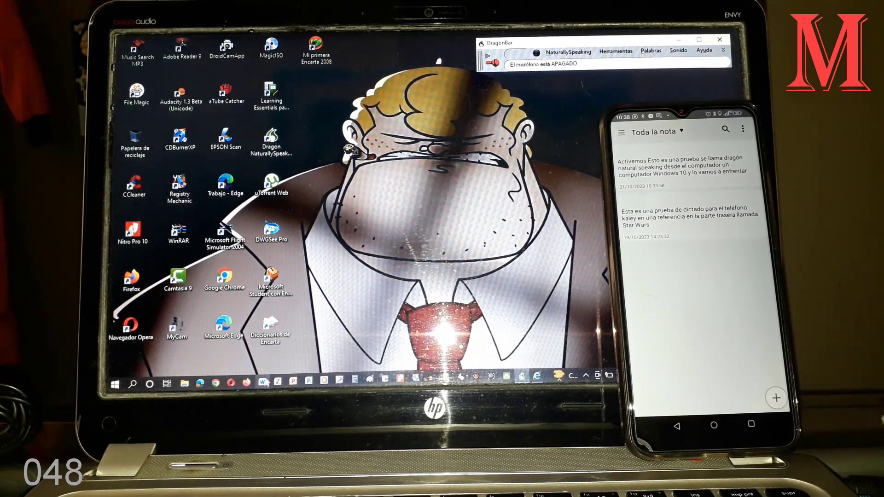
click(262, 382)
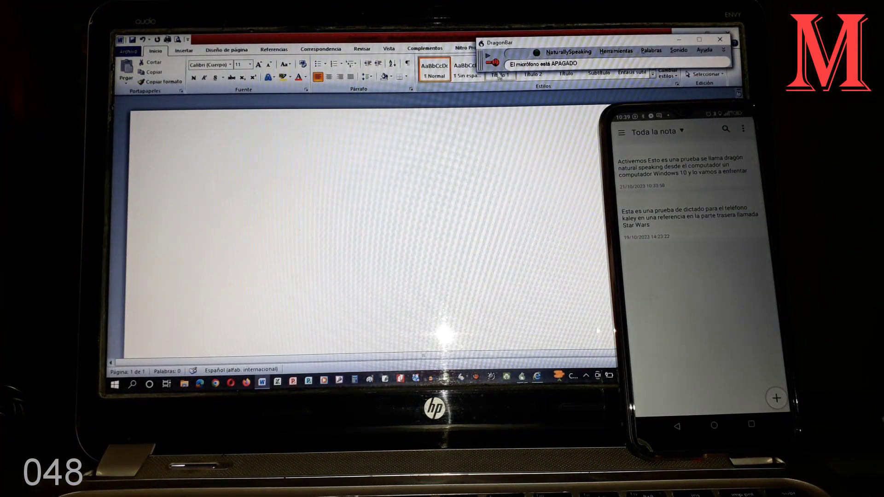
Create a new note in the phone app and turn on the DragonBar microphone
click(776, 398)
click(494, 63)
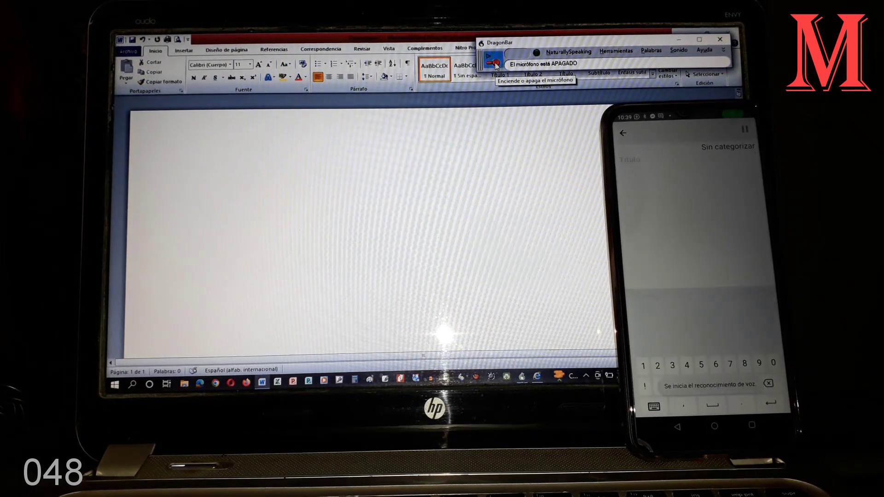